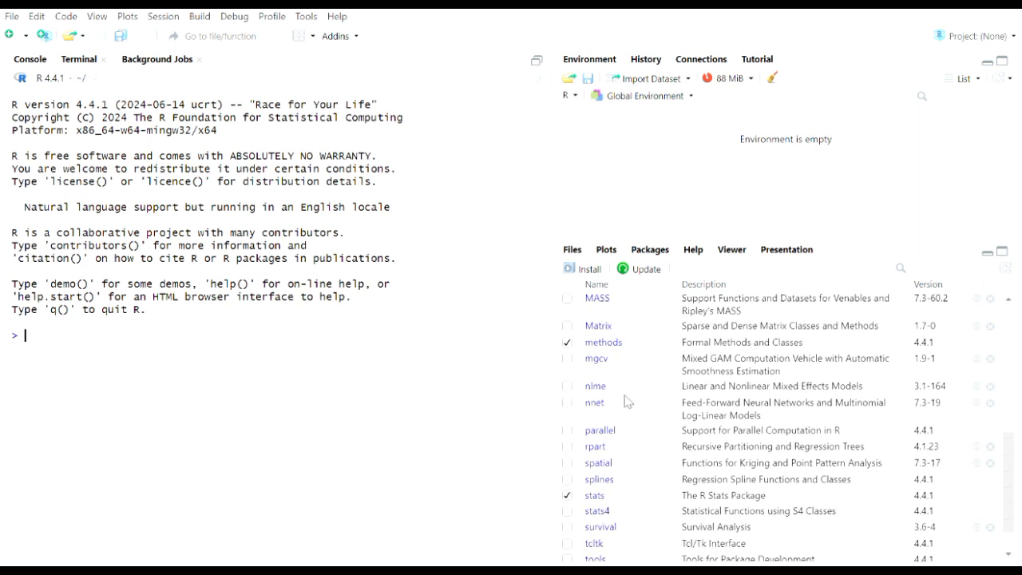
Load the MASS package from the System Library in the package list.
scroll(629, 401, up, 9)
scroll(627, 401, down, 5)
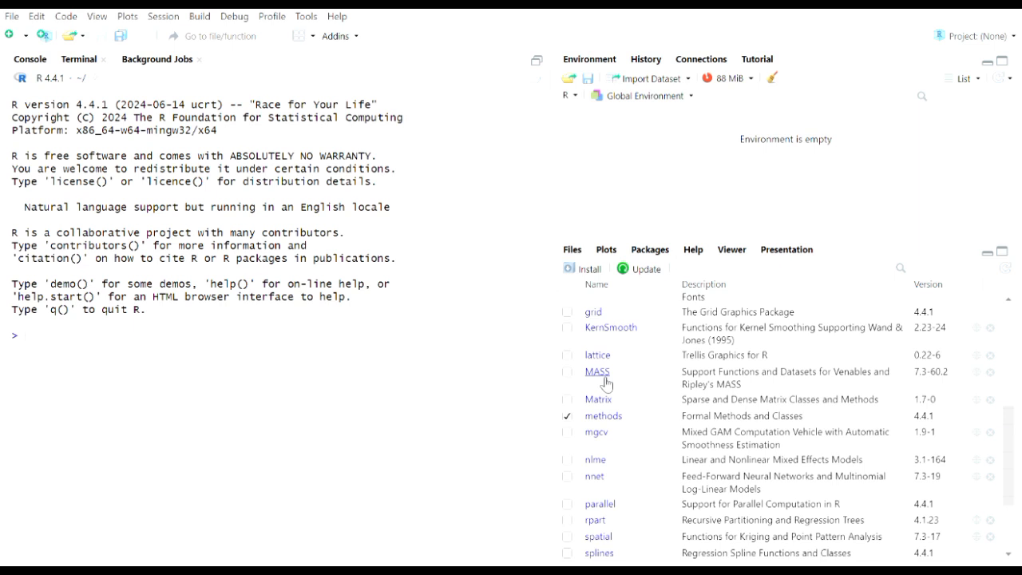
click(567, 373)
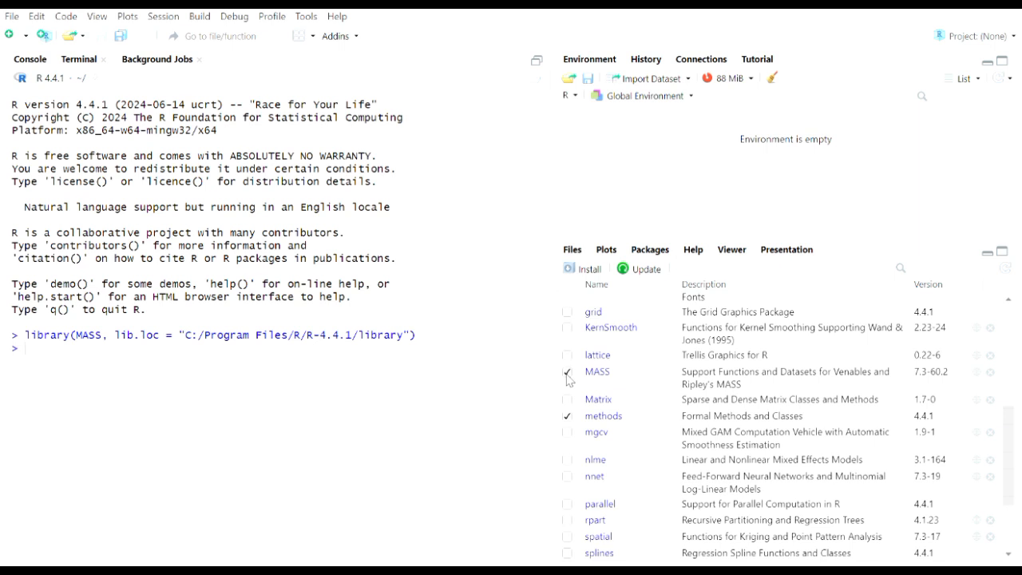
click(601, 272)
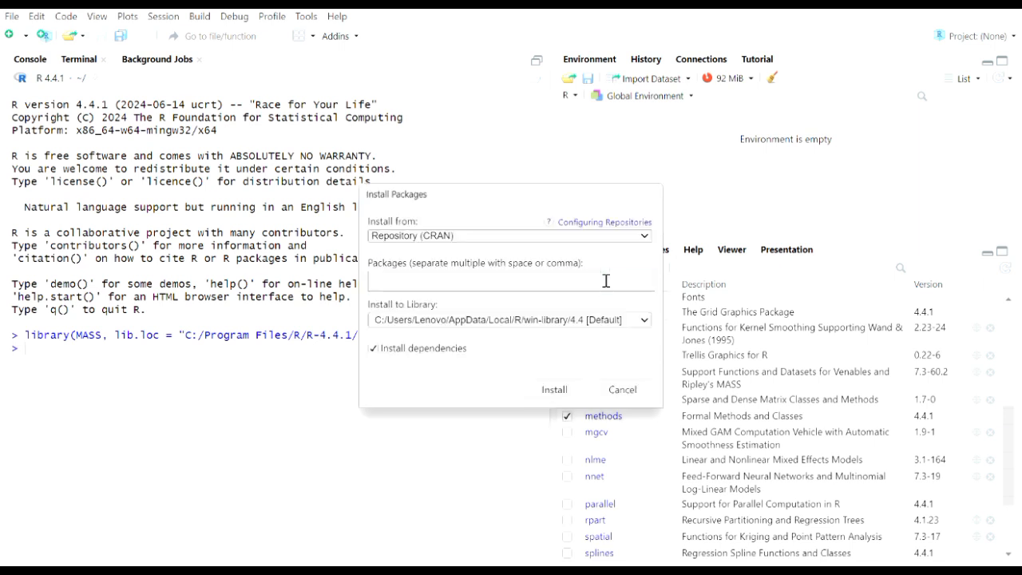
text(MASS)
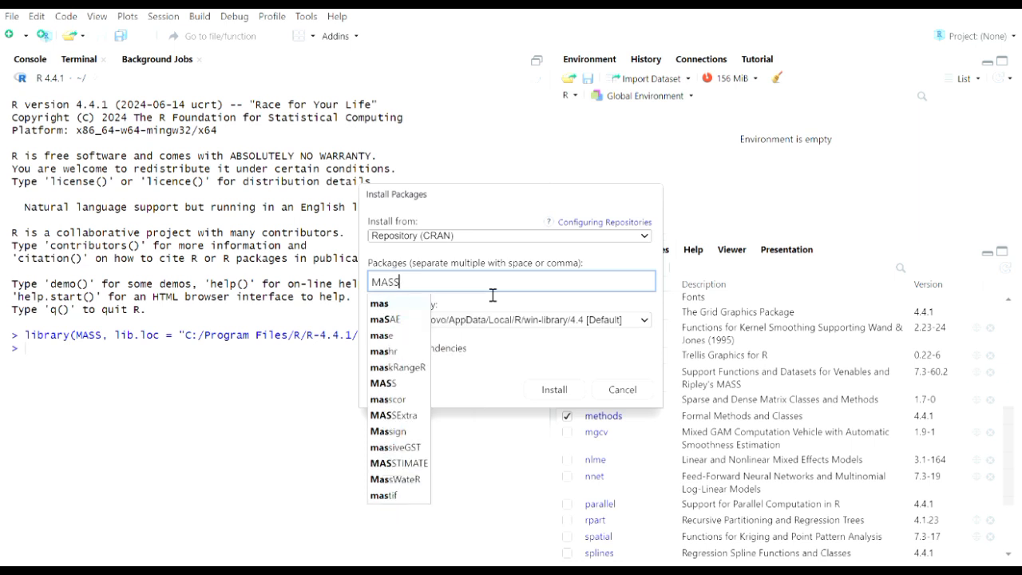
click(408, 305)
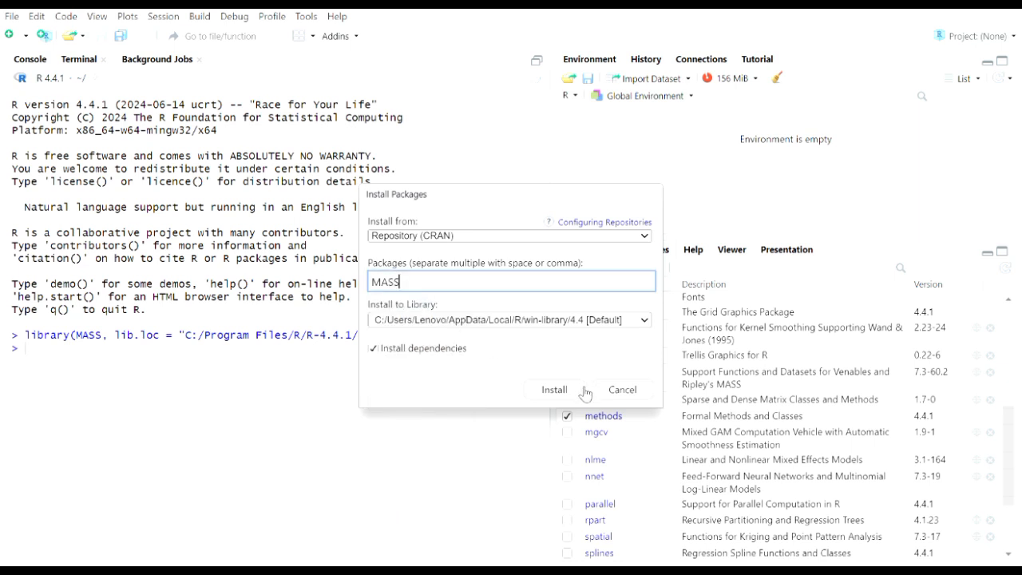
click(637, 392)
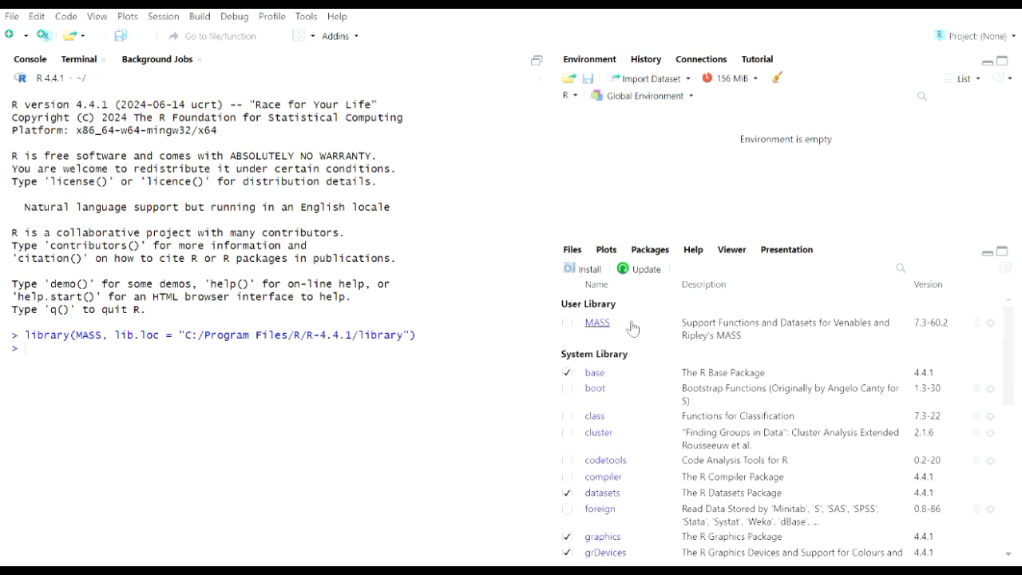
Load the MASS package from the User Library and open the documentation with help(survey).
click(567, 324)
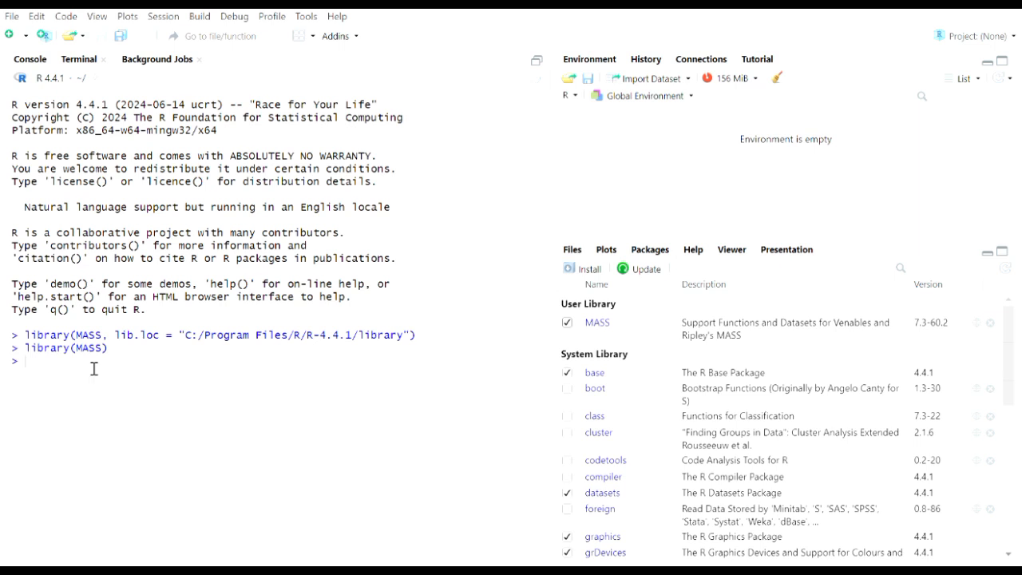
text(help(survey)
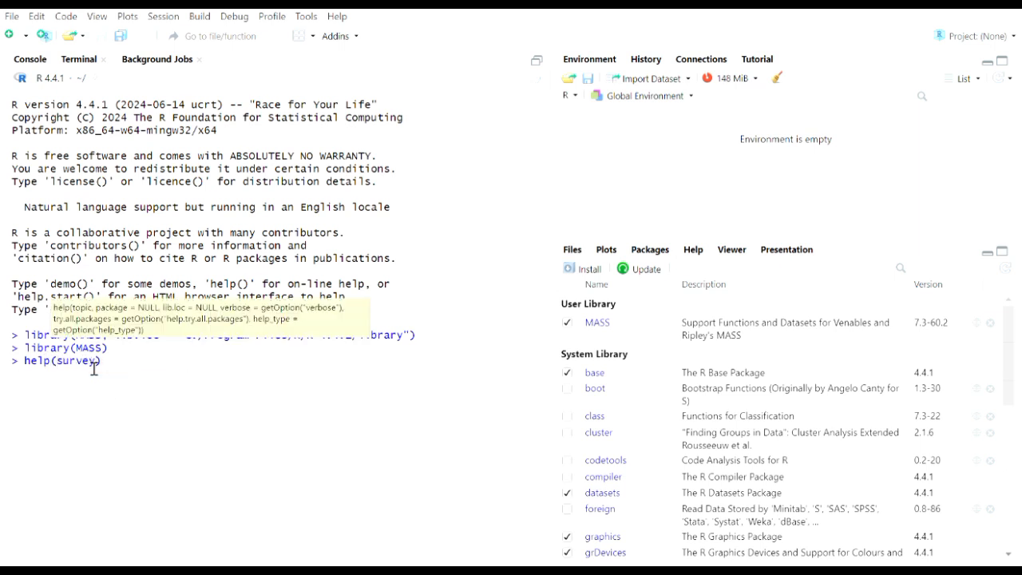
key(Return)
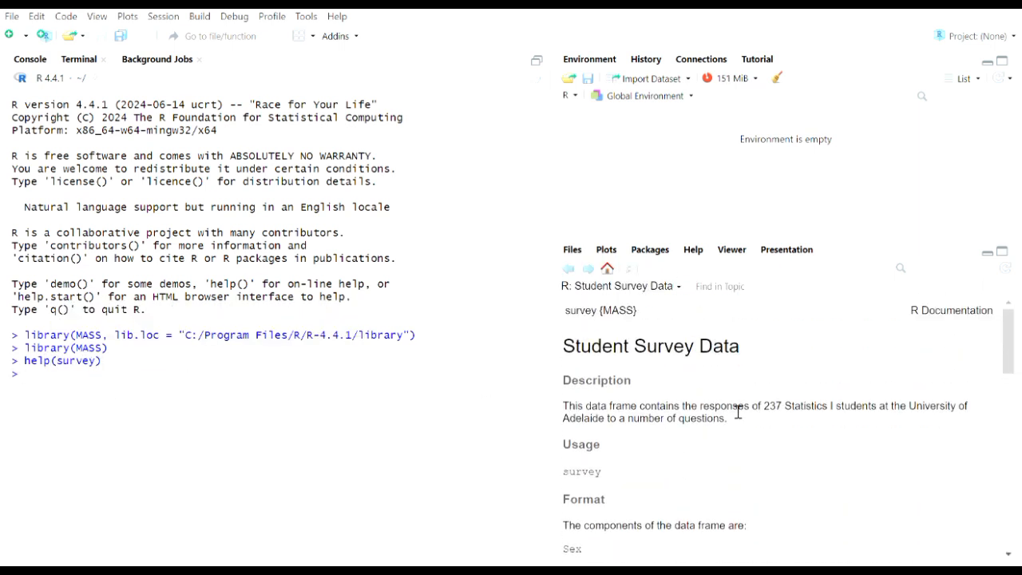
Read through the survey dataset's documentation, examining its description and the definitions of the data frame's variables.
scroll(737, 413, down, 1)
scroll(737, 413, up, 1)
scroll(735, 411, down, 5)
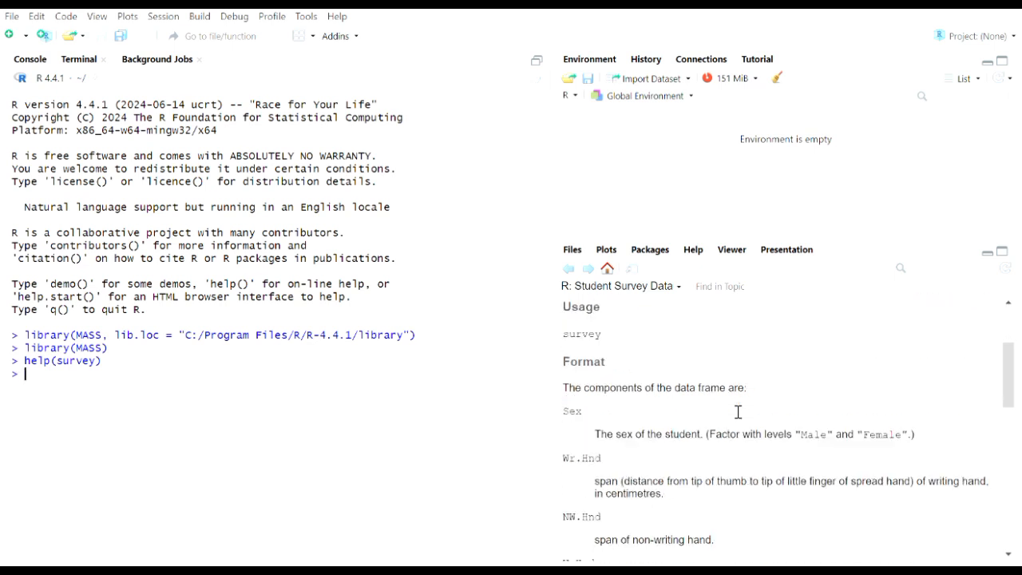
scroll(733, 411, down, 1)
scroll(733, 410, up, 2)
scroll(733, 410, down, 1)
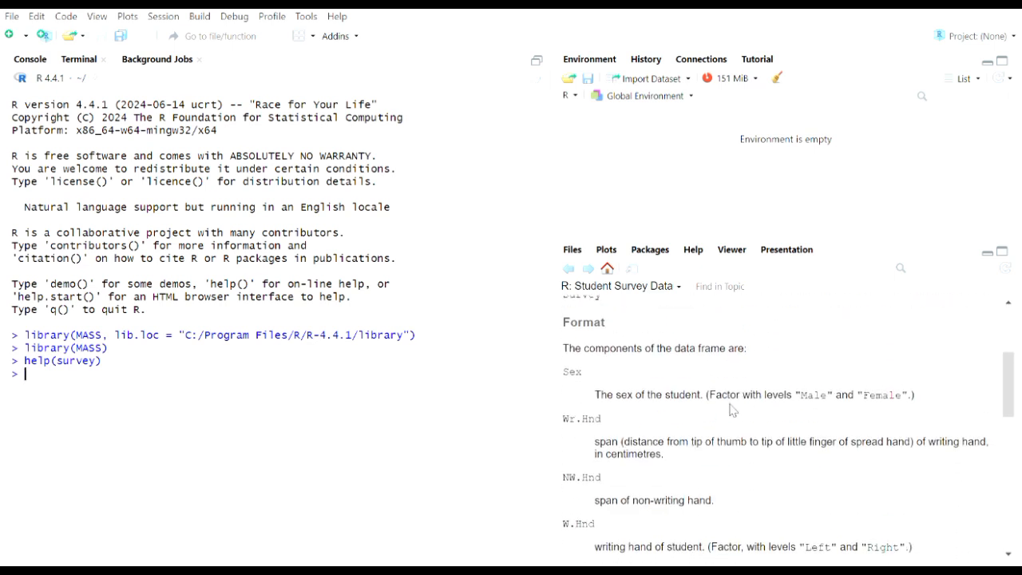
scroll(636, 374, down, 3)
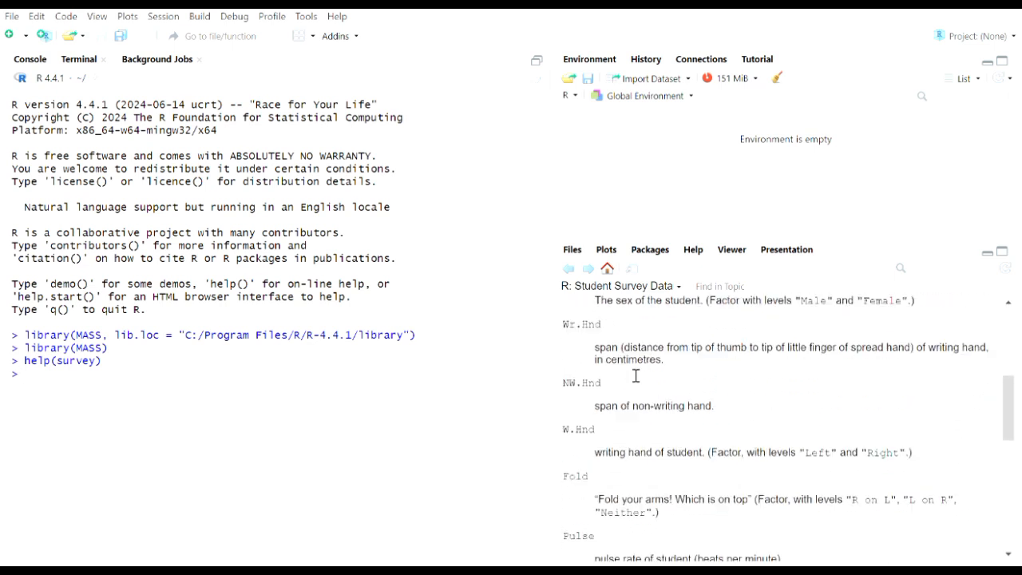
scroll(636, 374, down, 4)
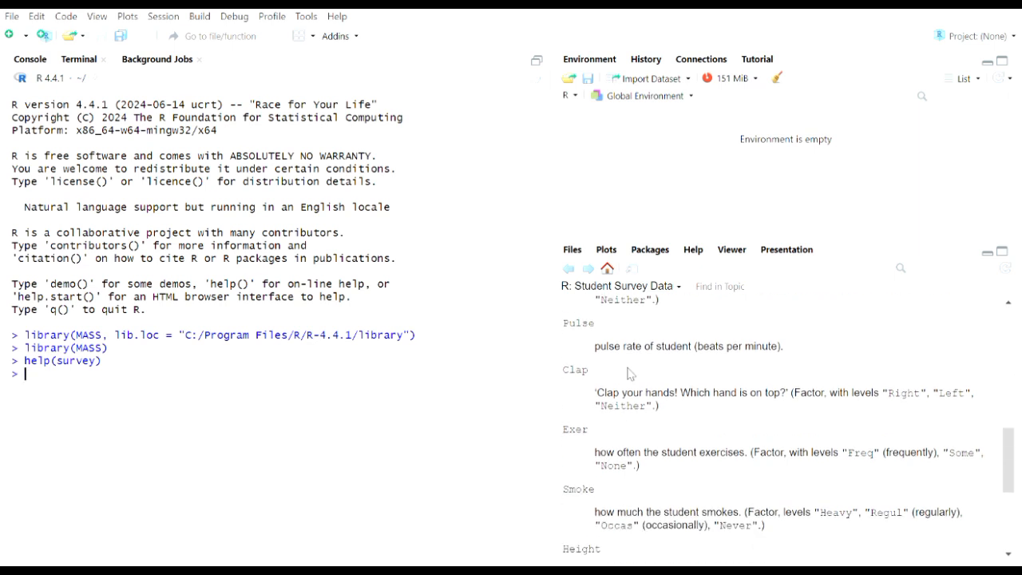
scroll(631, 375, down, 2)
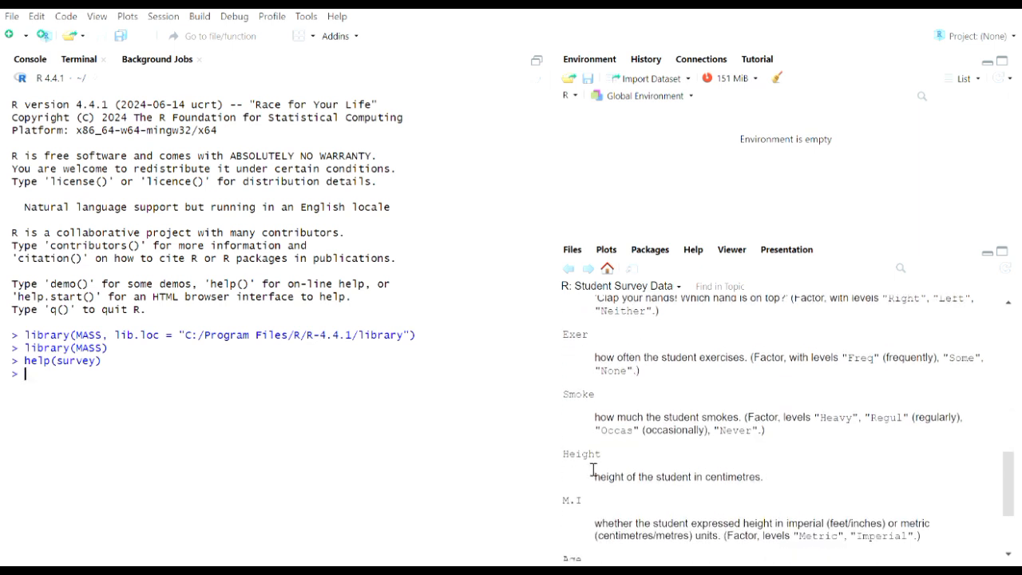
scroll(600, 473, down, 2)
scroll(615, 486, up, 10)
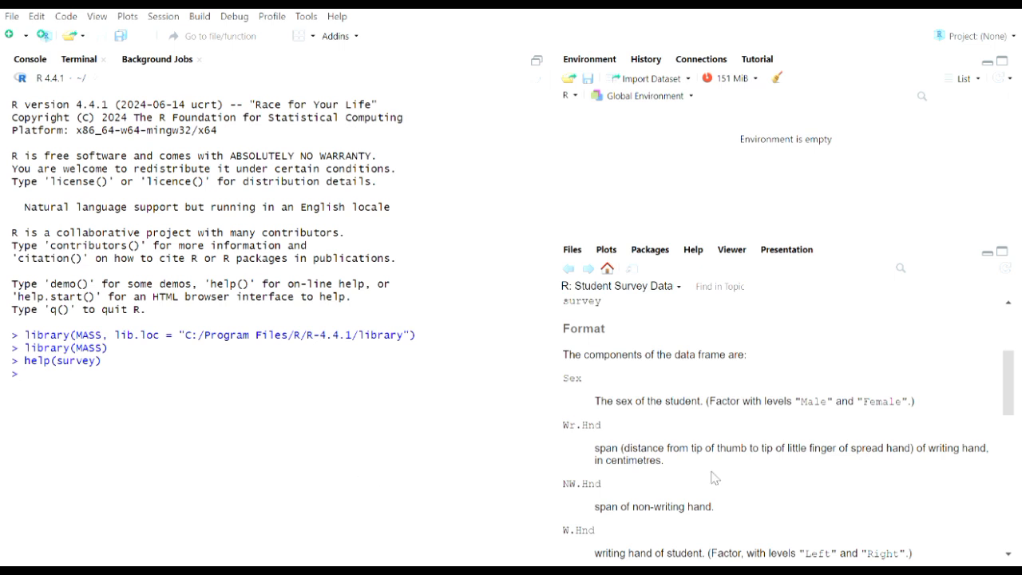
scroll(713, 476, down, 1)
scroll(713, 476, up, 3)
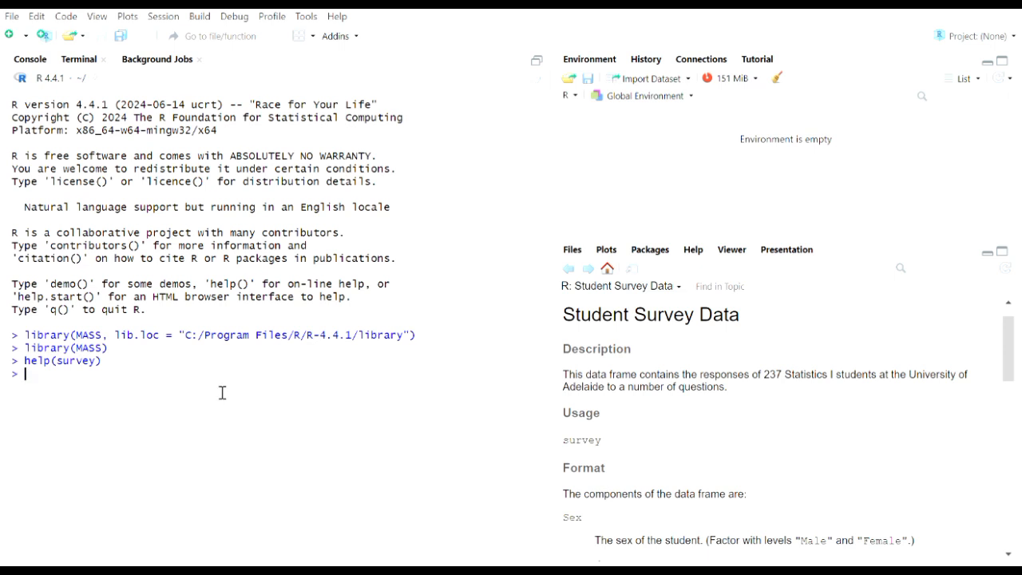
Preview the dataset with head(survey) and store its Height column using height.survey = survey$Height.
text(head(survey))
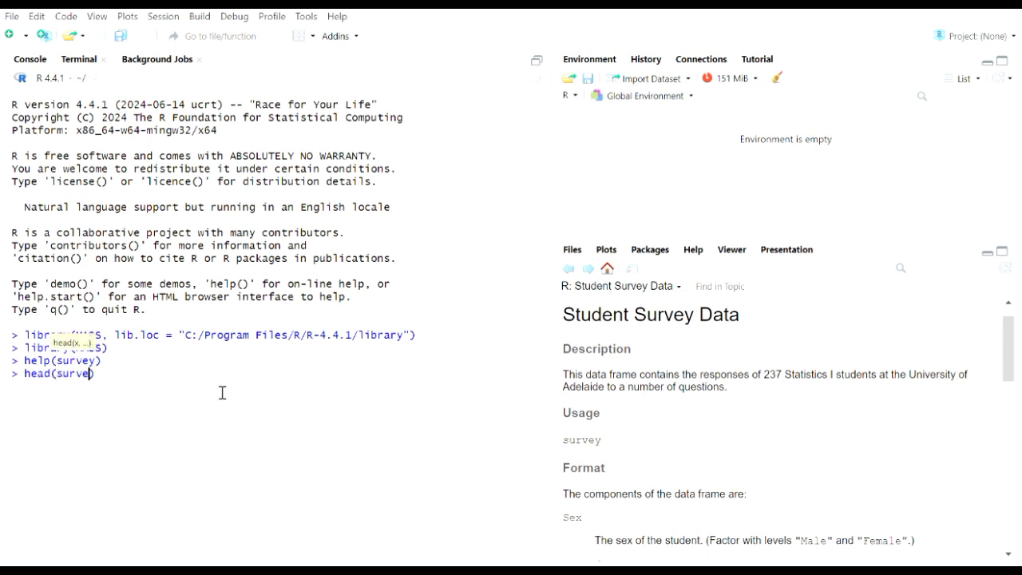
key(Return)
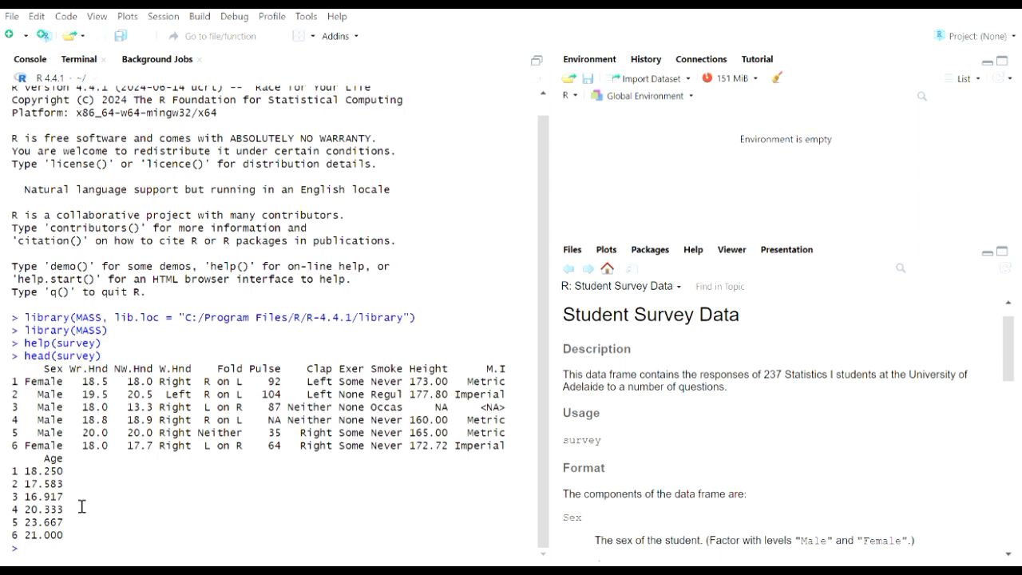
text(height.survey = su)
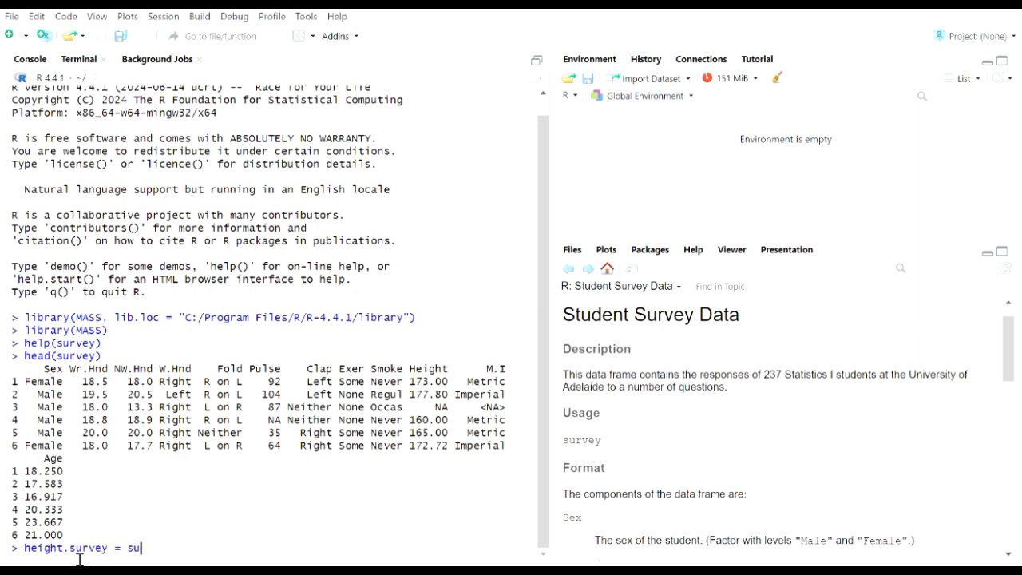
text(rvey$heig)
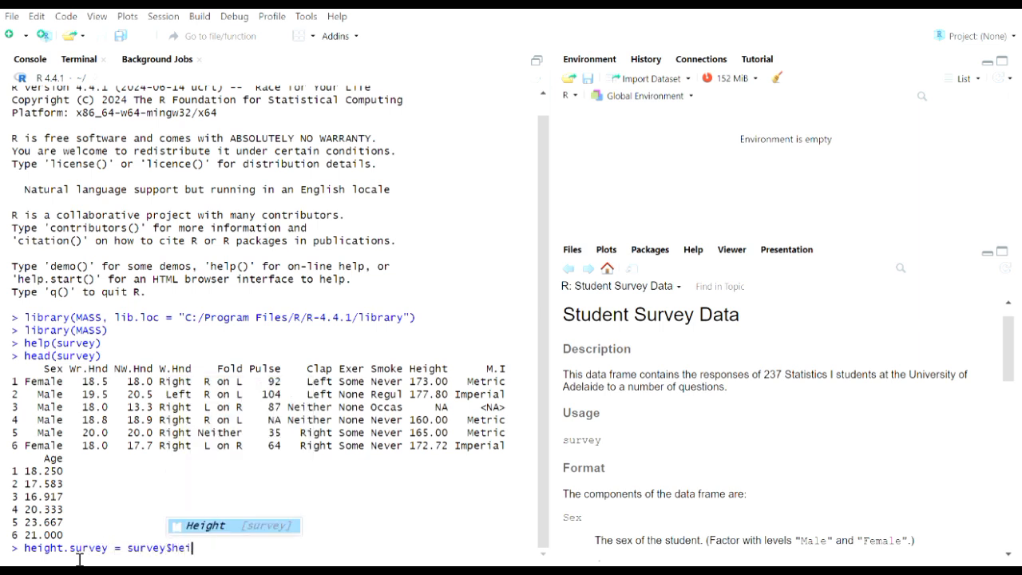
click(197, 531)
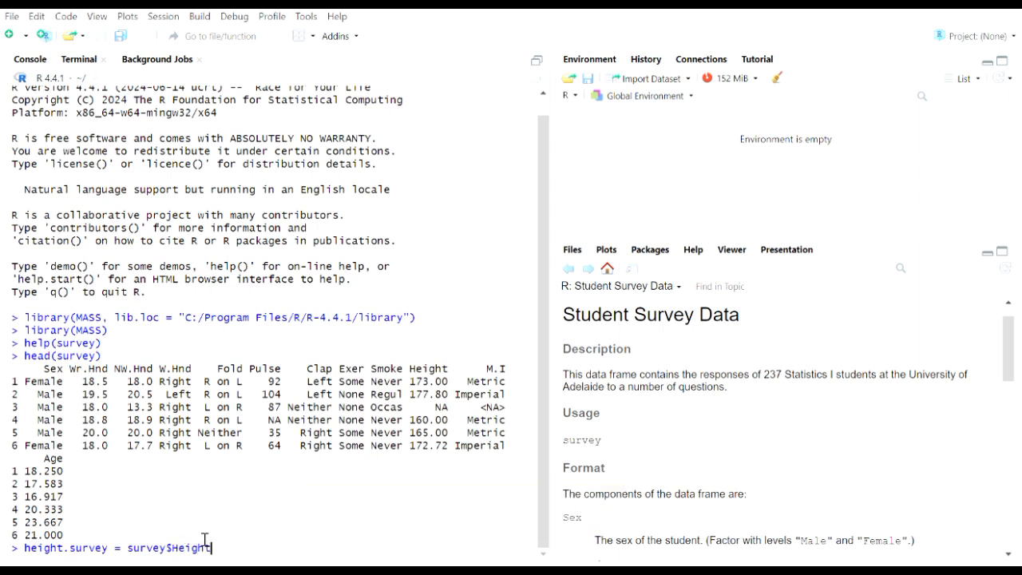
key(Return)
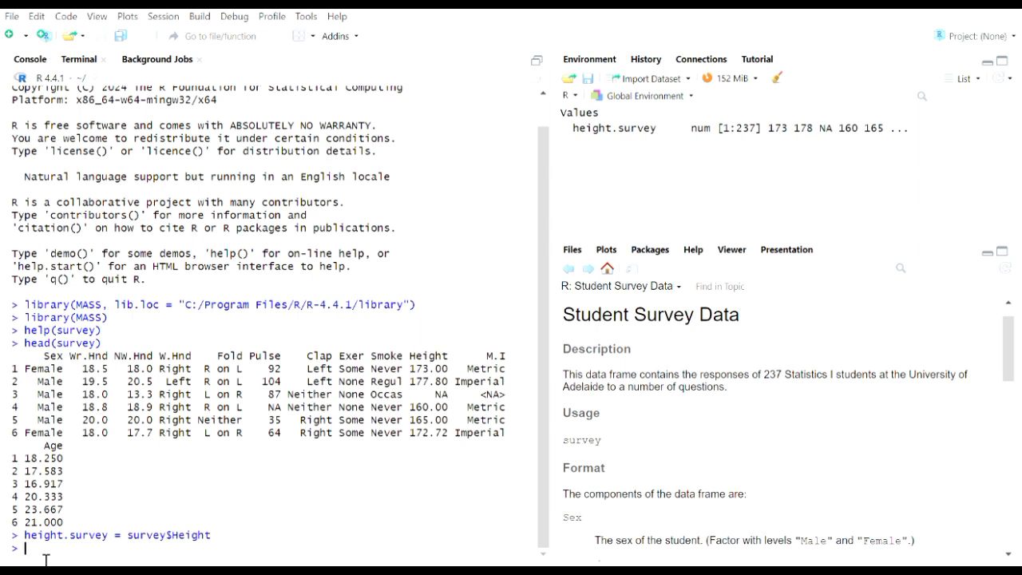
Display the first values of the height vector with head(height.survey).
text(head()
text(heig)
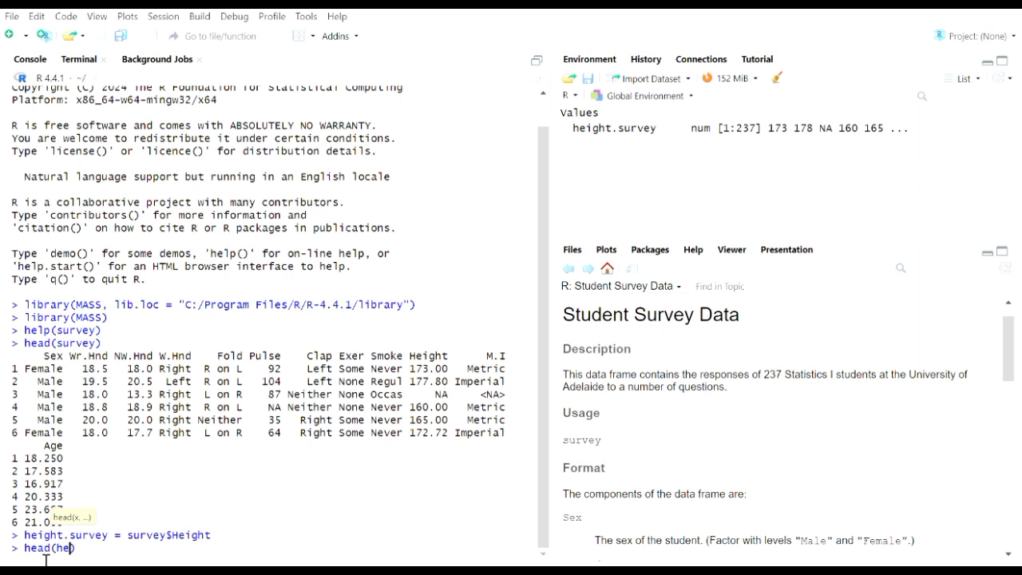
text(ht.surb)
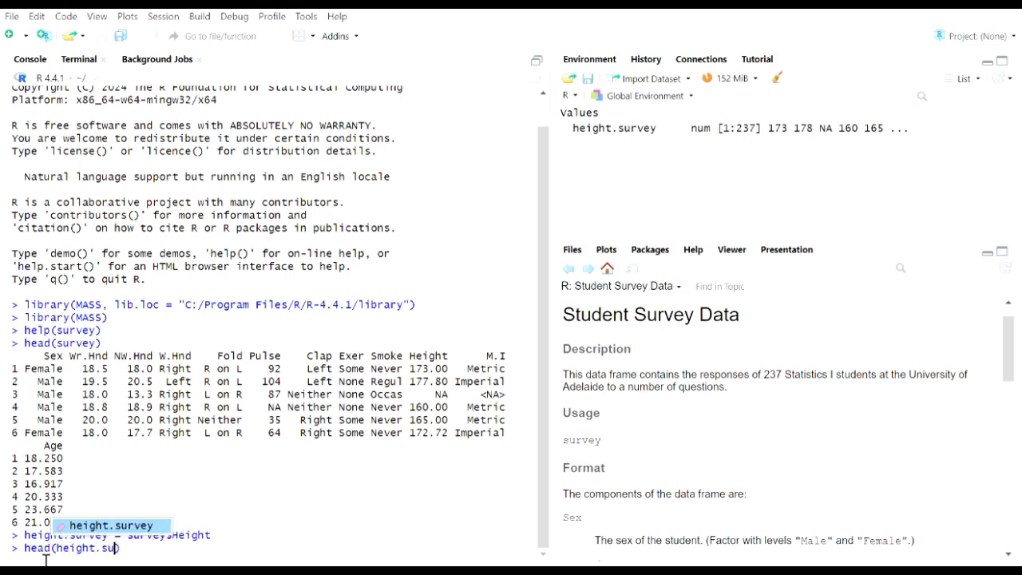
key(BackSpace)
key(Tab)
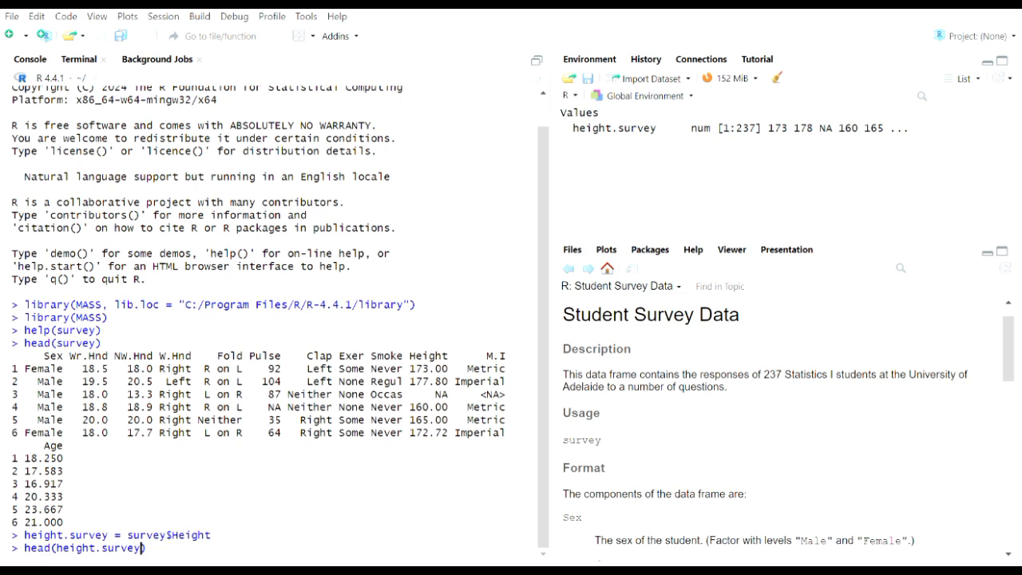
click(171, 539)
key(Return)
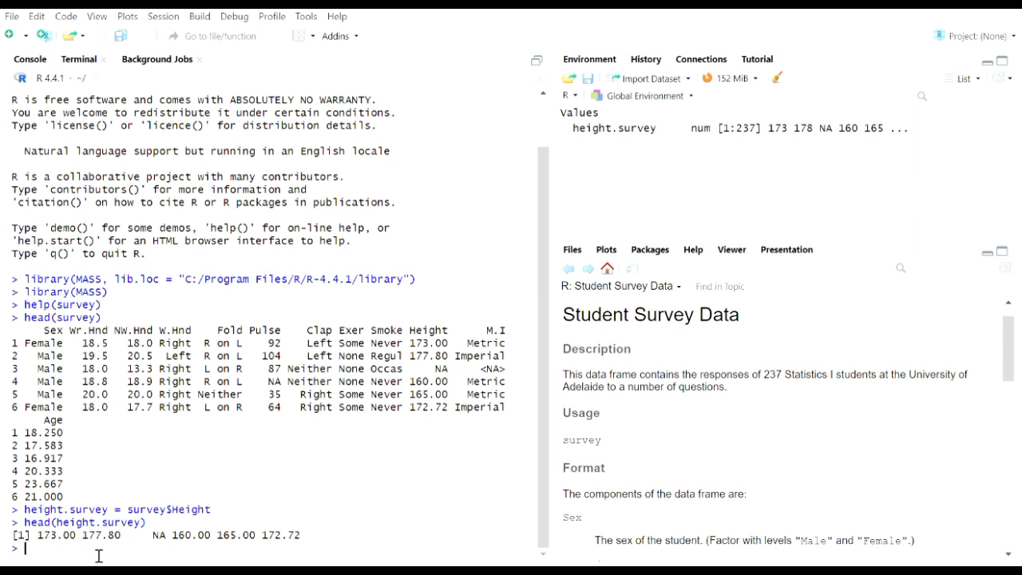
Count the missing values in the height vector by running sum(is.na(height.survey)).
text(sum)
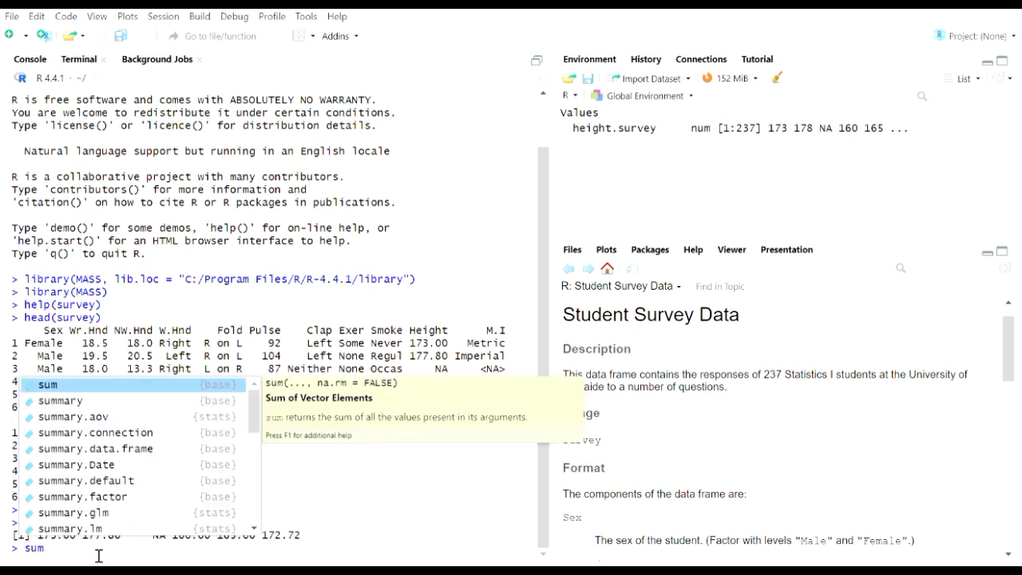
text((i)
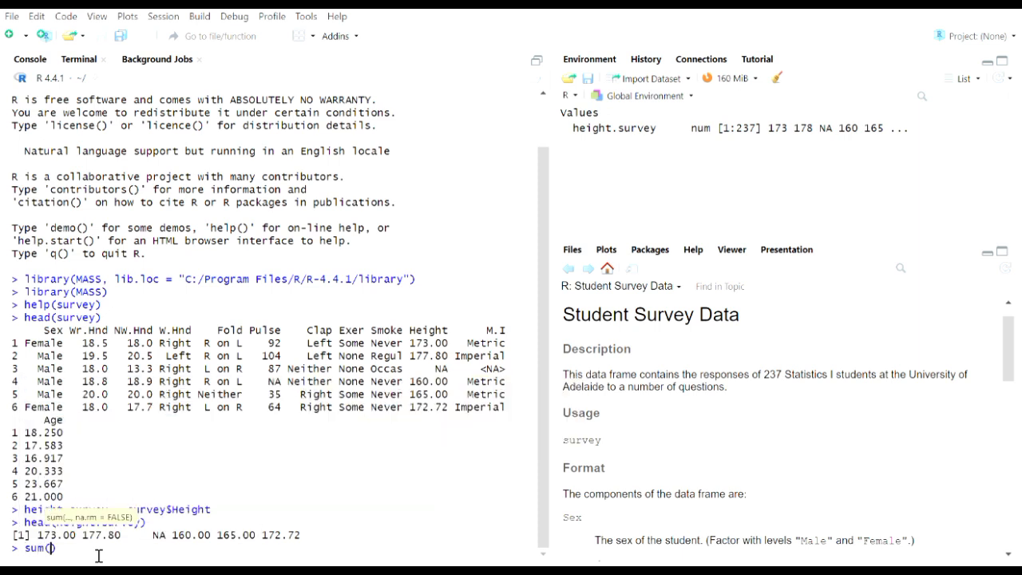
text(s.na)
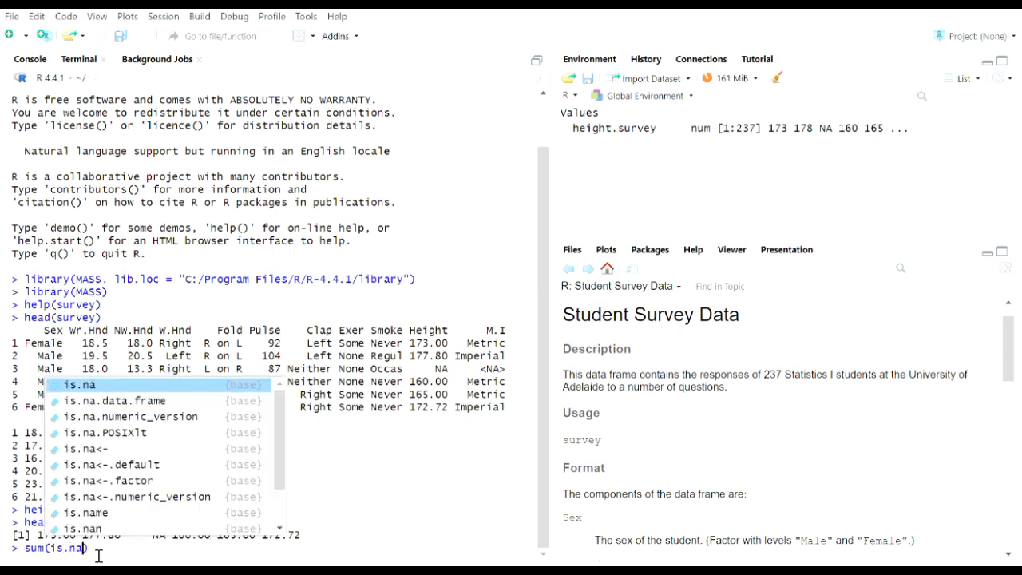
text((height)
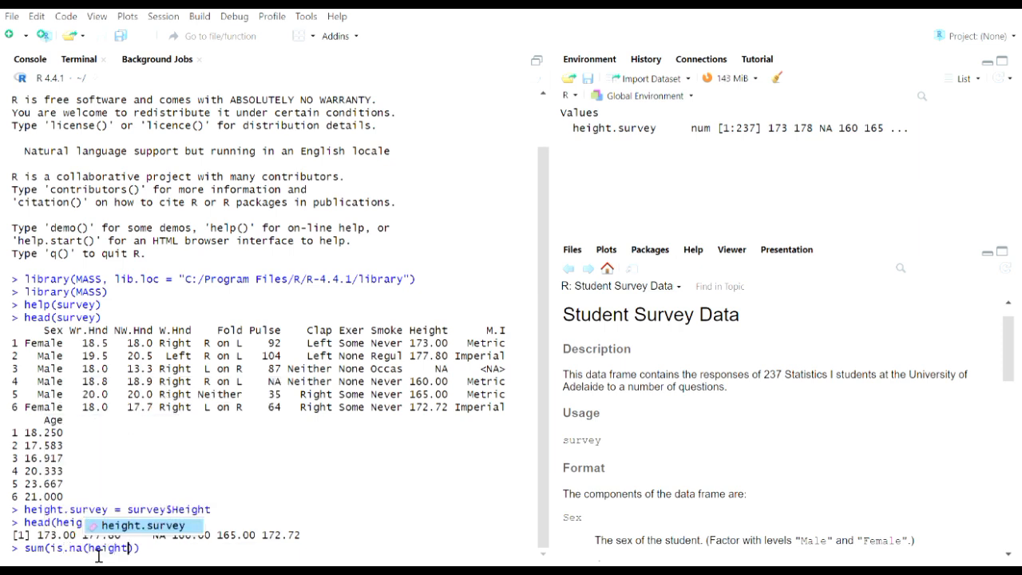
text(.survey)
key(End)
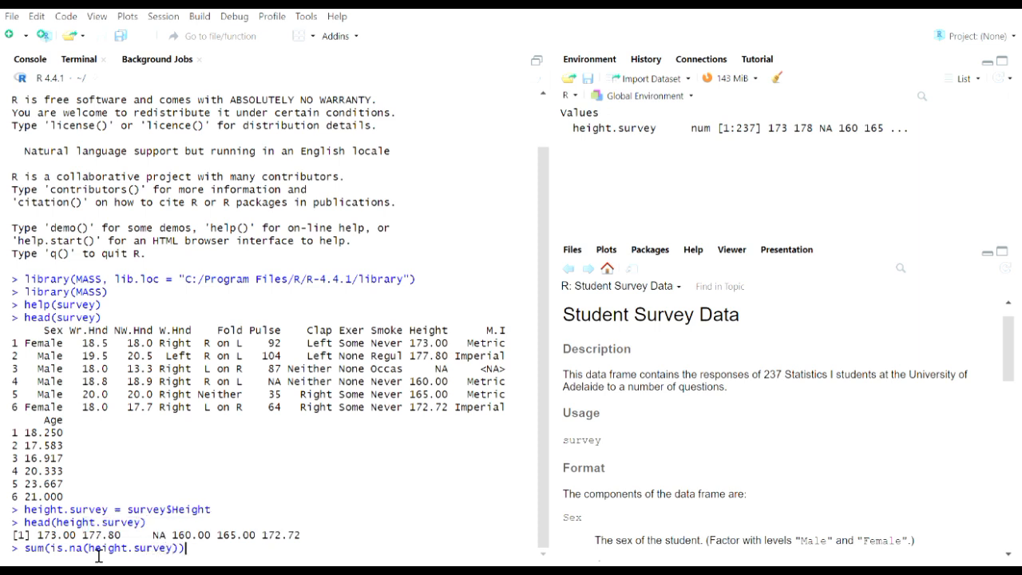
key(Return)
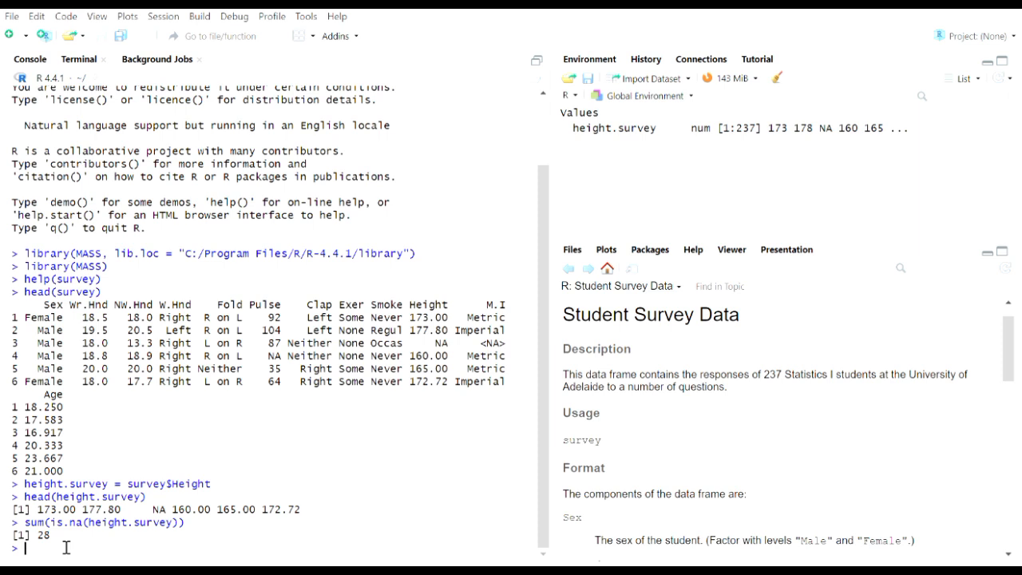
Compute the mean of the height vector without missing values by running mean(height.survey, na.rm=TRUE).
text(mean(height)
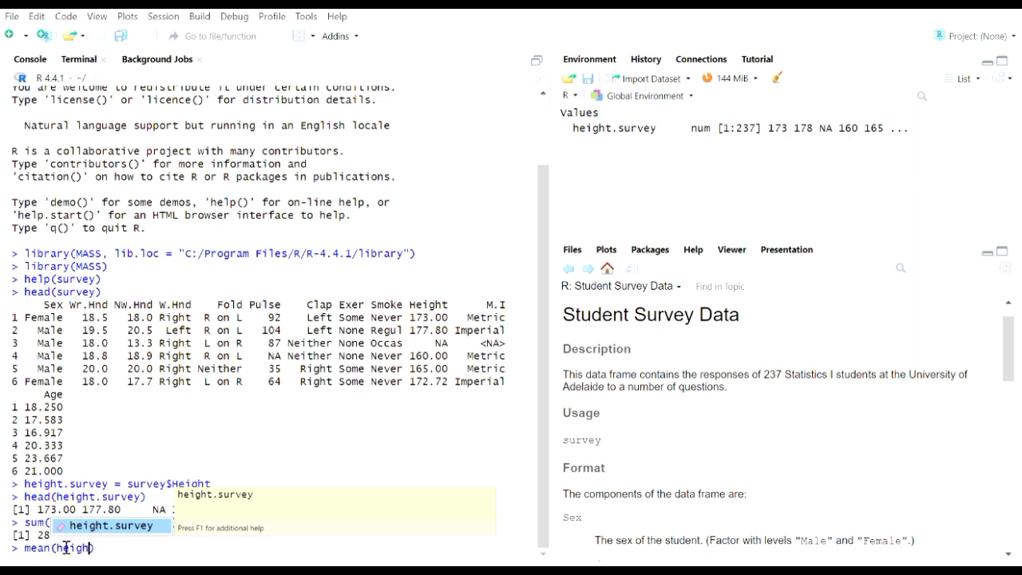
text(.survey)
text(, na.r)
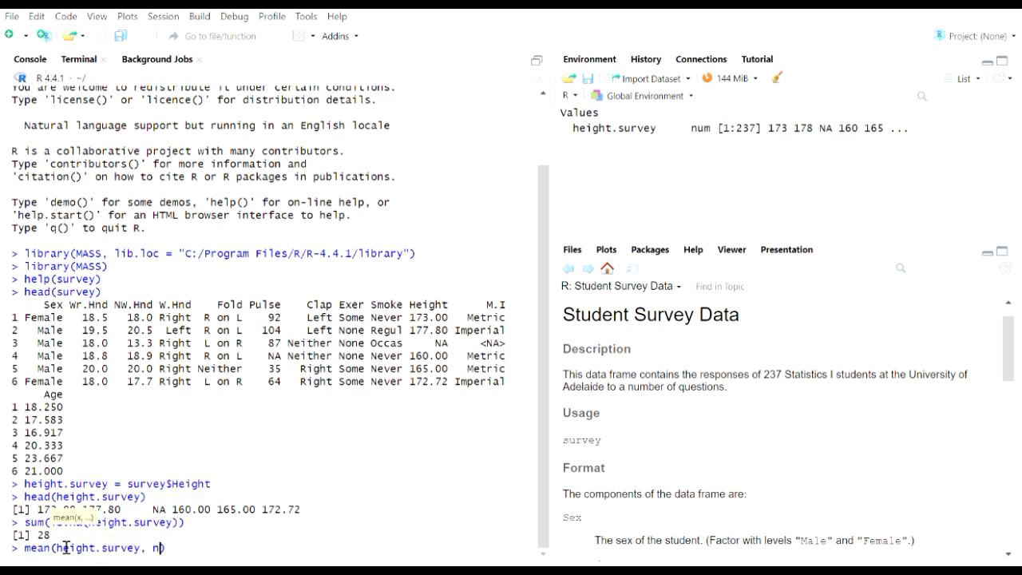
text(m=)
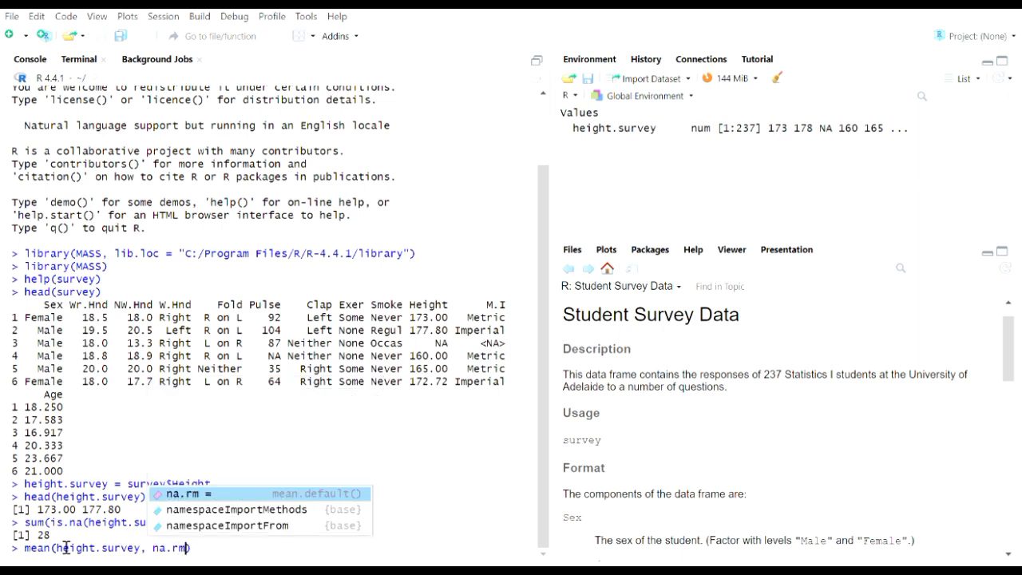
text(TRUE))
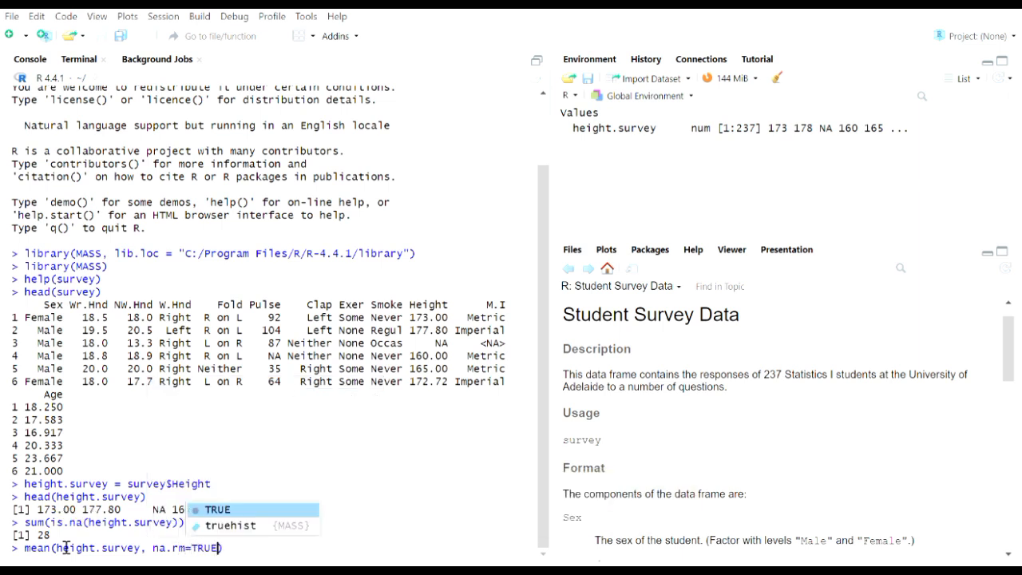
key(Return)
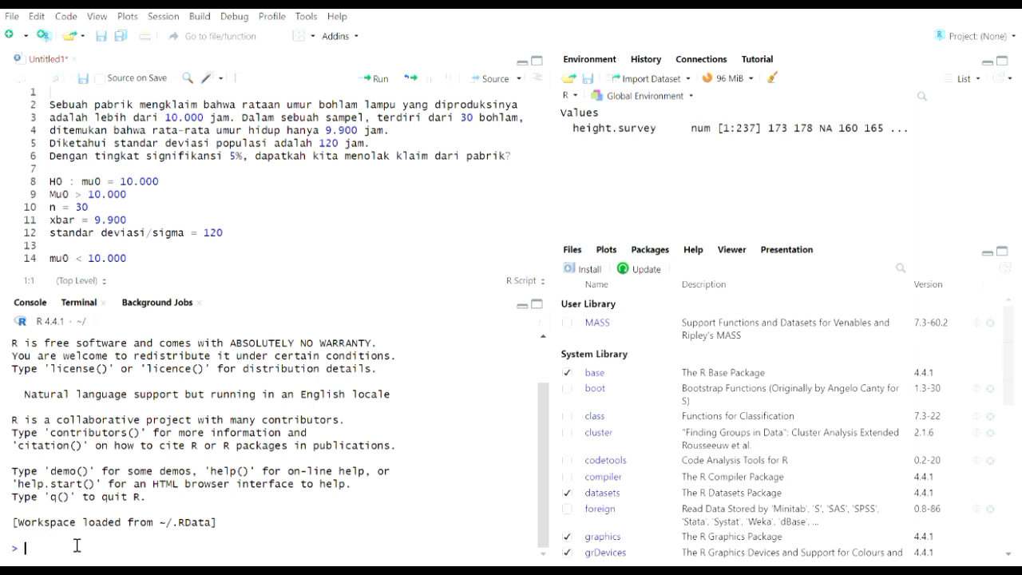
Define the light bulb test's known values in the console as xbar = 9900, mu0 = 10000, sigma = 120 and n = 30.
text(xbar = 9900)
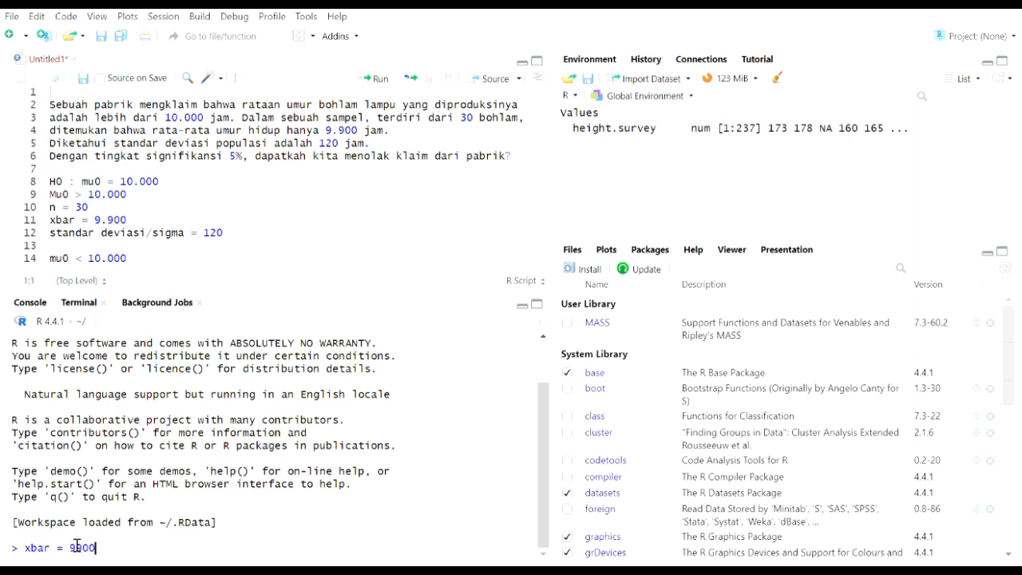
key(Return)
text(mu)
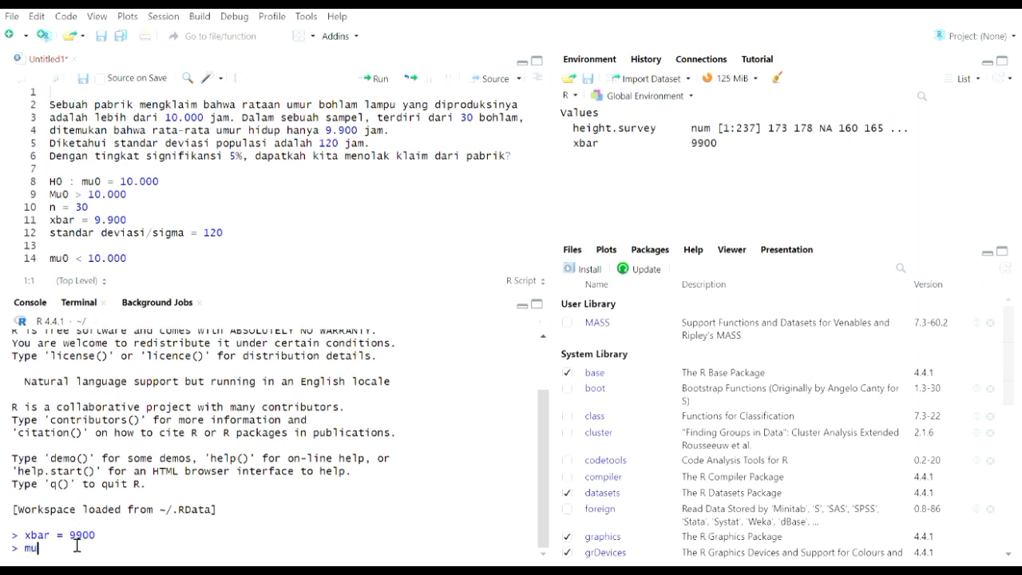
text(0 = 10000)
key(Return)
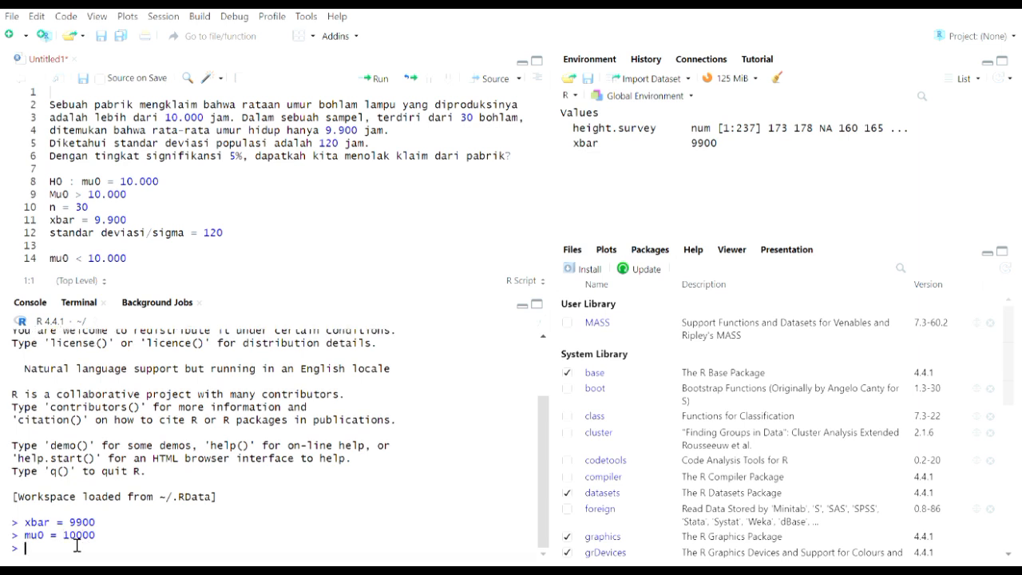
text(sigma )
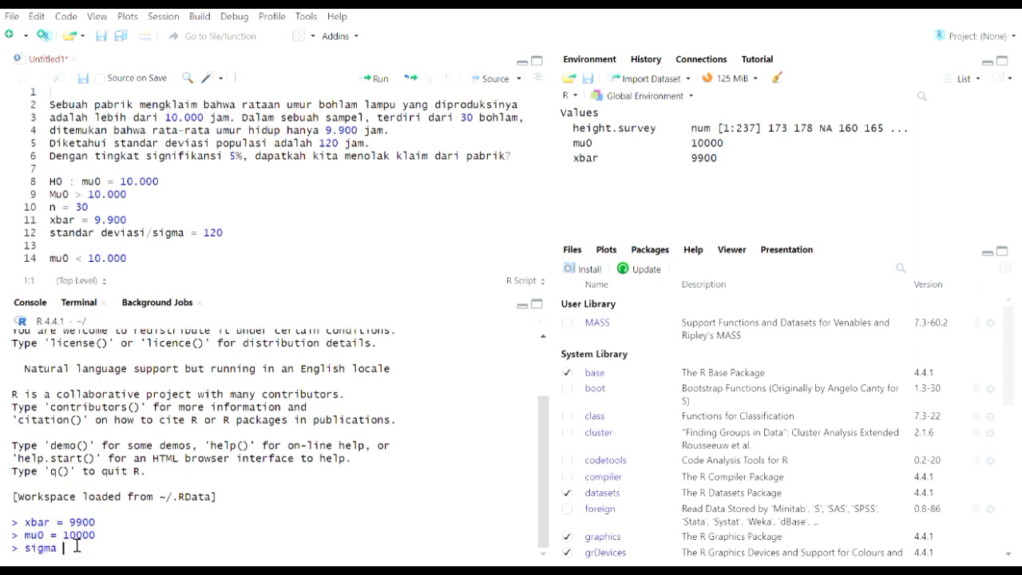
text(=120)
key(Return)
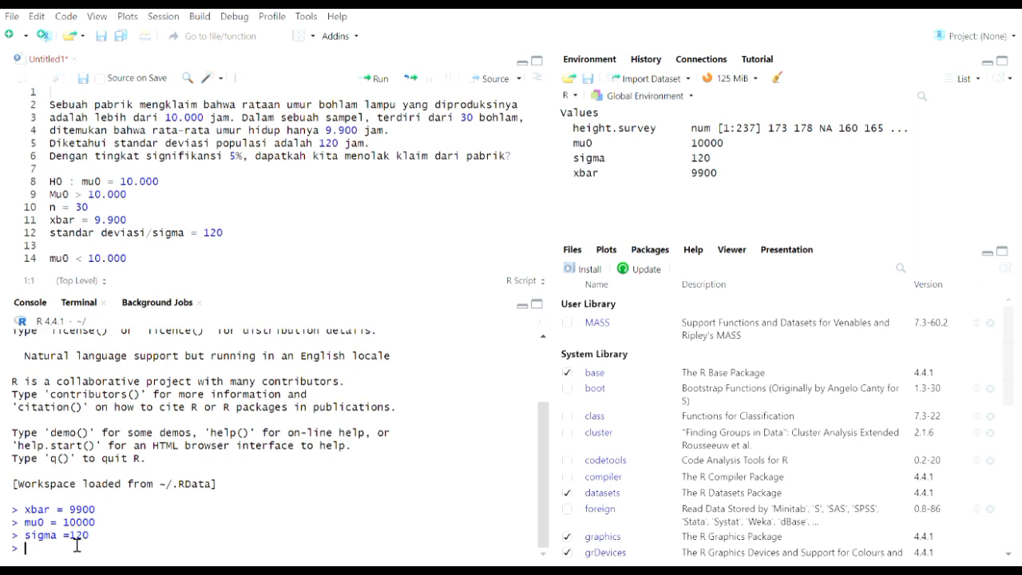
text(n = 30)
key(Return)
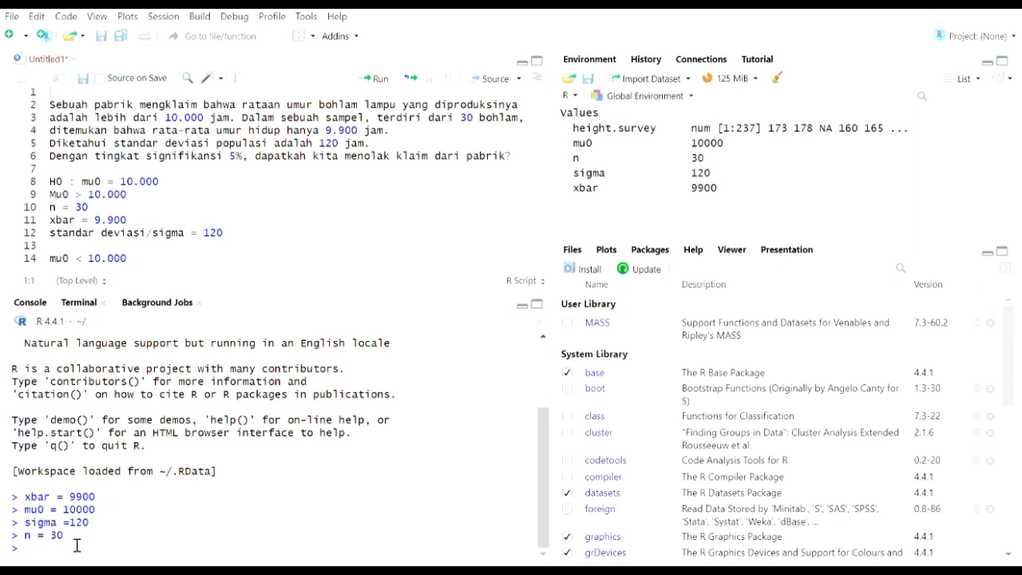
Compute the test statistic with z = (xbar-mu0)/(sigma/sqrt(n)) and set the significance level alpha to .05.
text(z = (xbar-mu0)/(sigma/sqrt(n)))
key(Return)
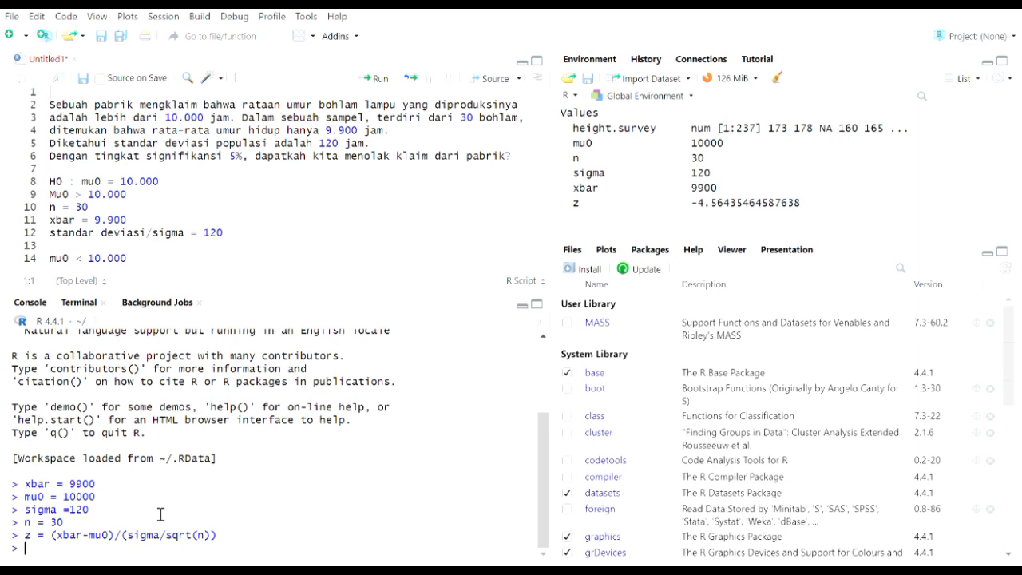
text(alpha = 0)
key(BackSpace)
text(.05)
key(Return)
Store the critical value as z.alpha = qnorm(1-alpha) and enlarge the Environment pane to show all variables.
text(z)
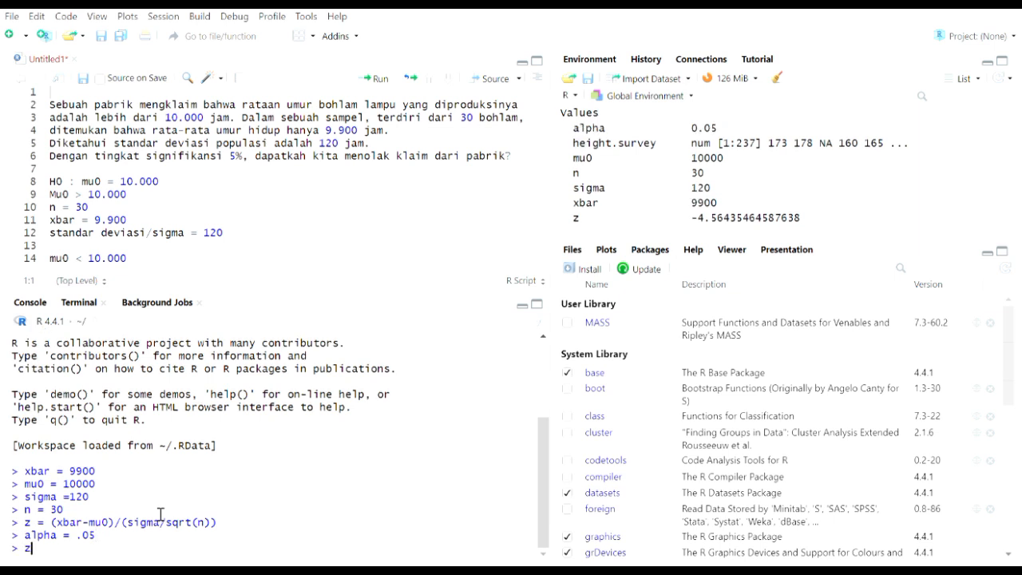
text(.alpha =)
text( qnorm)
text((1-a)
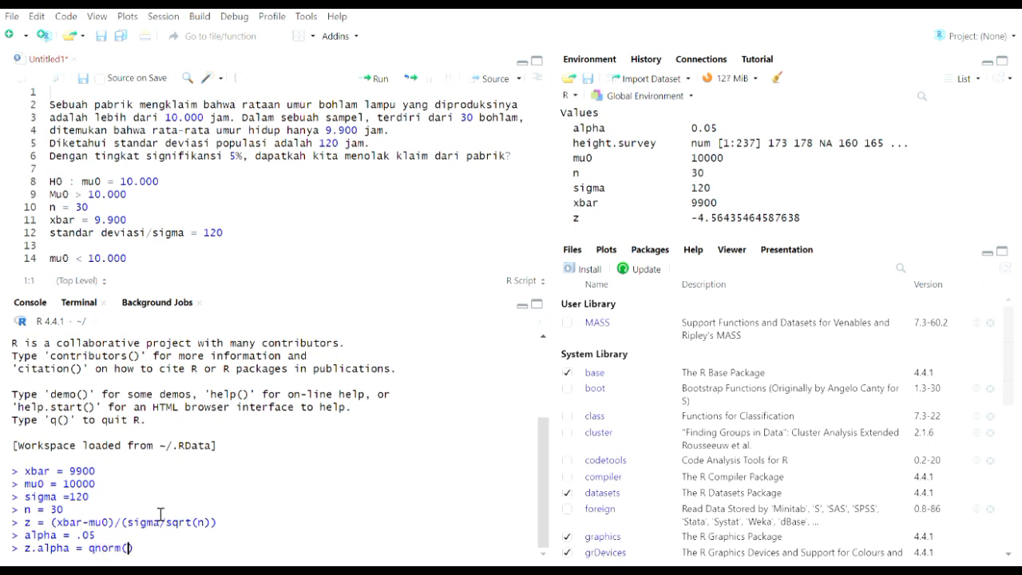
text(lpha))
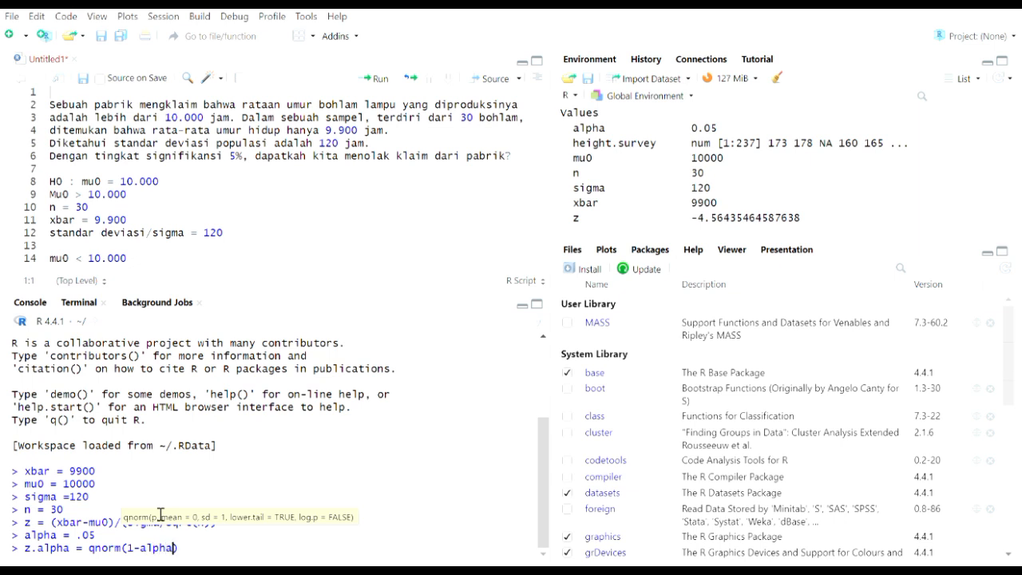
key(Return)
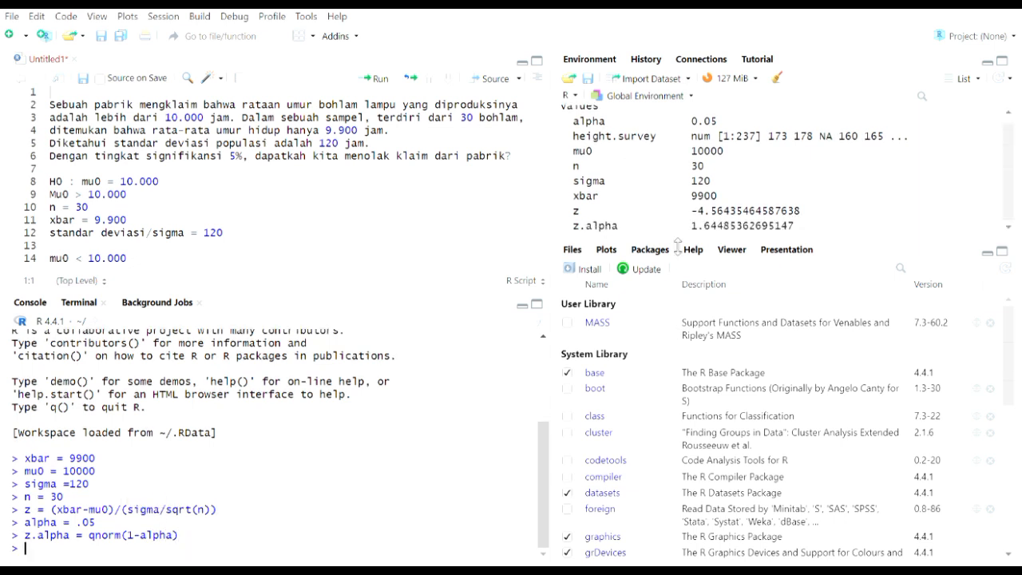
drag(677, 241, 674, 273)
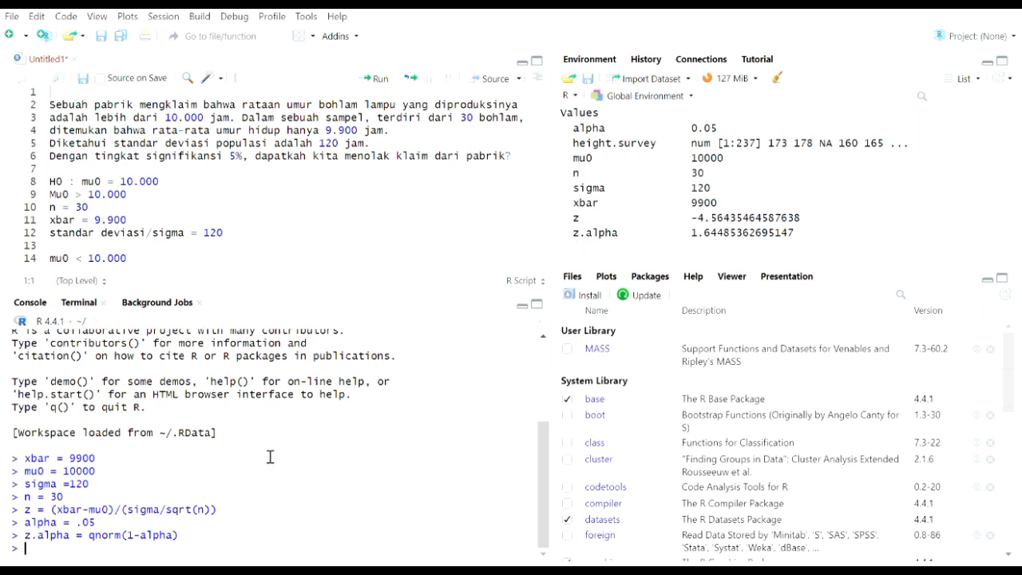
Display the negative critical value for the lower-tail test by evaluating -z.alpha.
text(-z.ap)
key(BackSpace)
text(lpha =)
key(BackSpace)
key(BackSpace)
key(BackSpace)
key(Return)
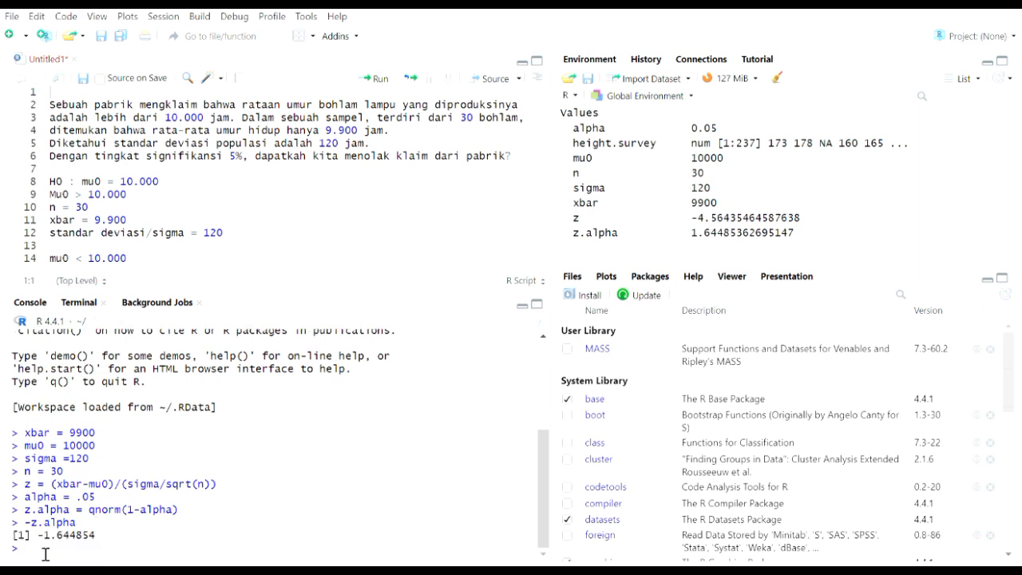